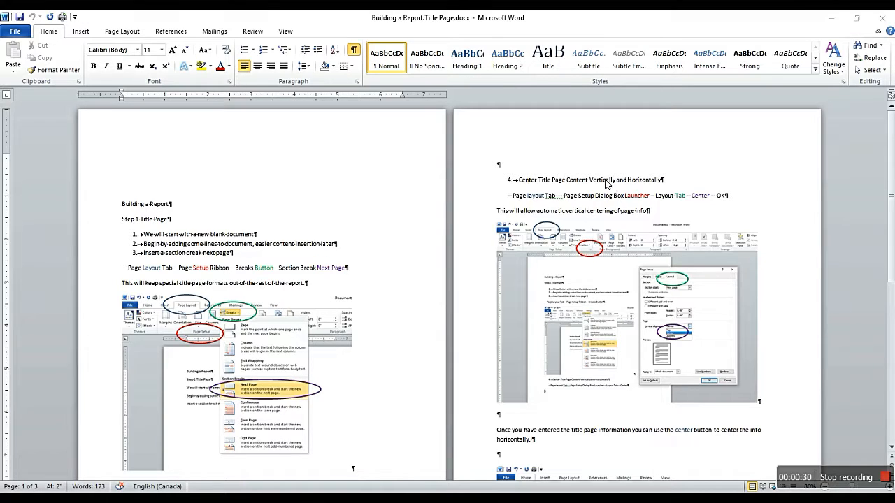
Step: Review the title page instructions in Building a Report.Title Page.docx and the finished example in sample title.docx
scroll(606, 184, "down", 1)
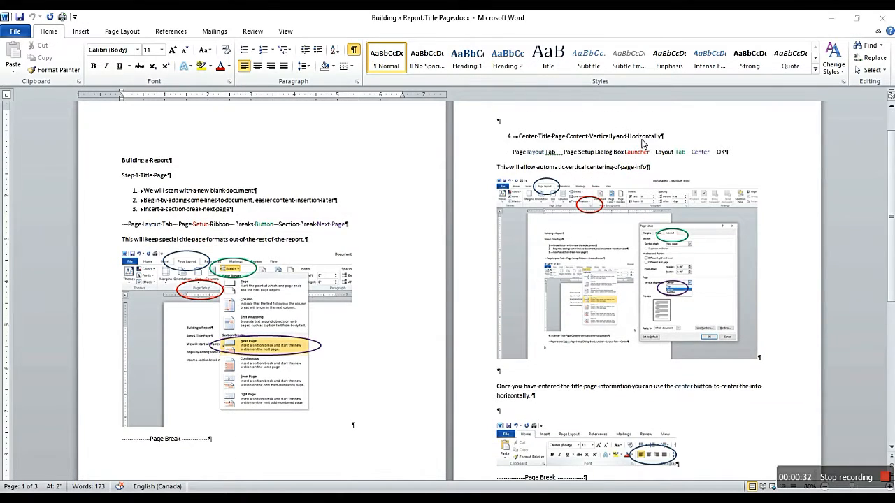
scroll(642, 144, "down", 5)
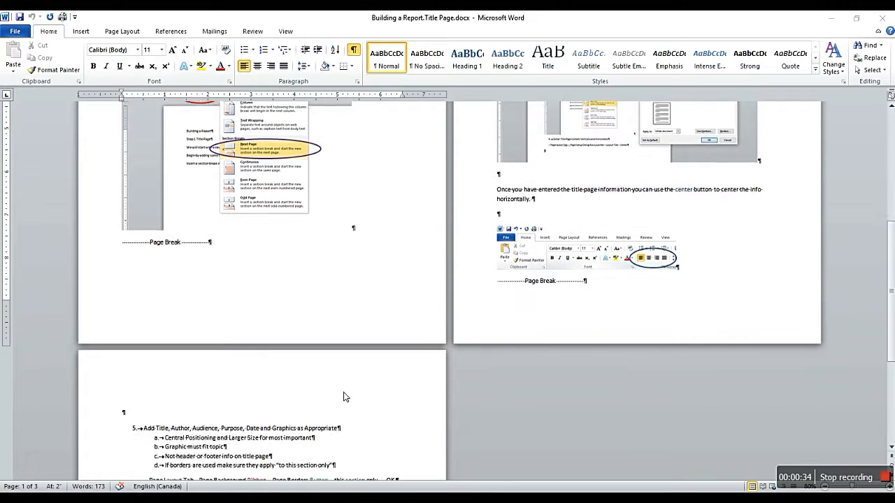
scroll(343, 397, "down", 1)
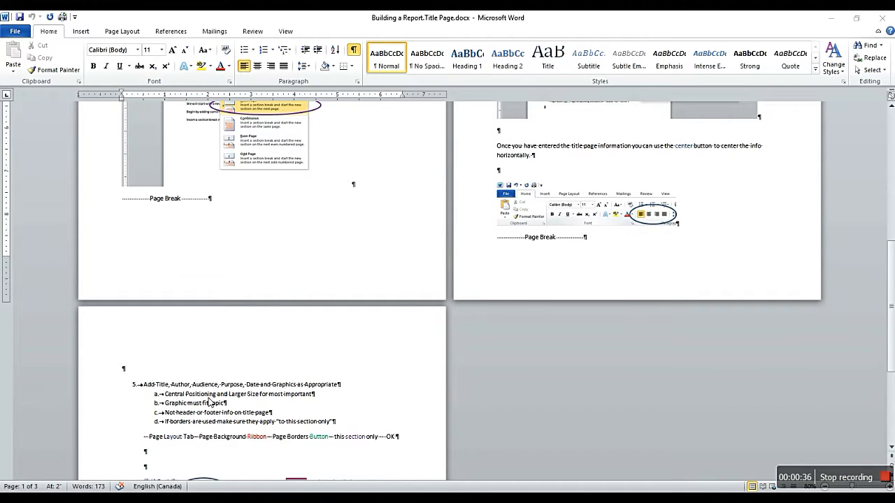
scroll(208, 402, "down", 6)
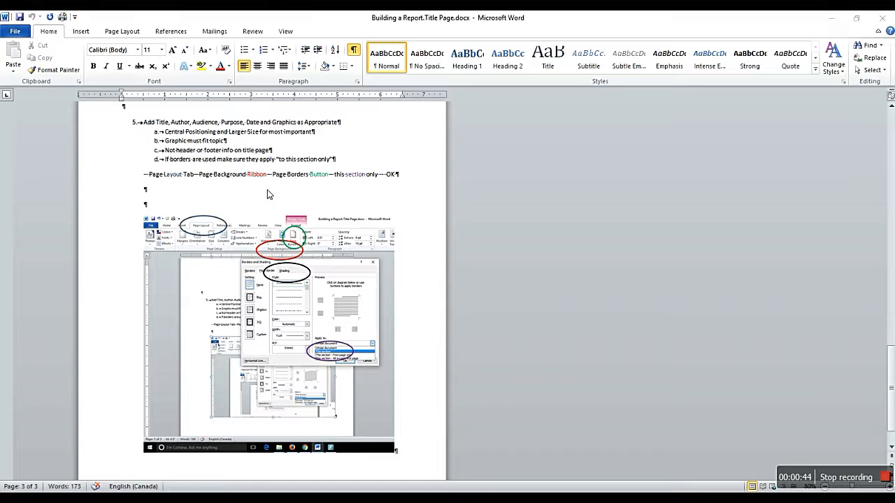
left_click(830, 22)
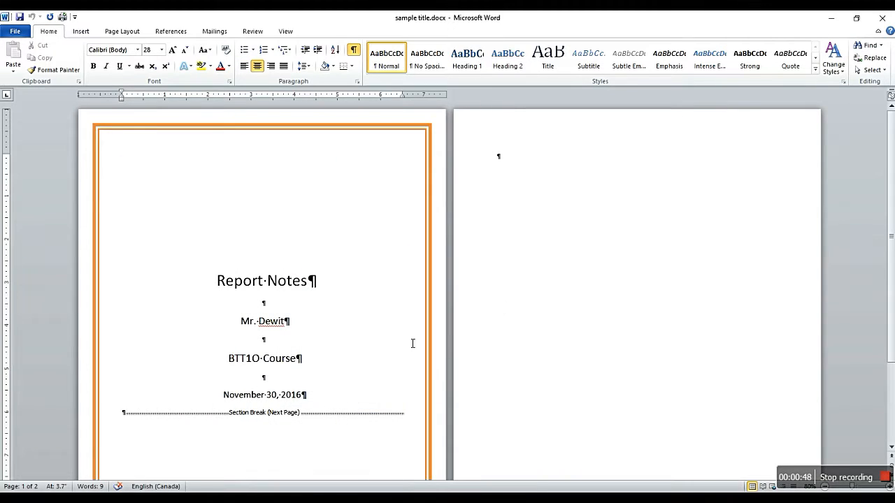
scroll(306, 300, "down", 1)
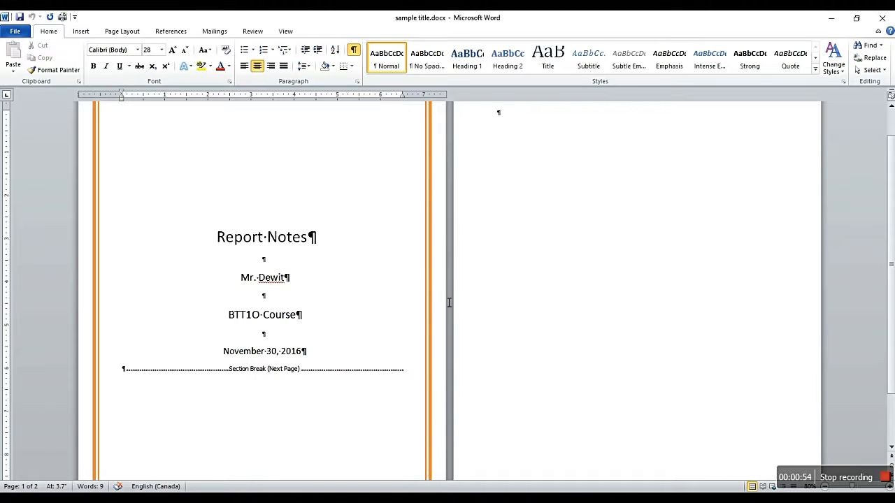
scroll(268, 305, "up", 1)
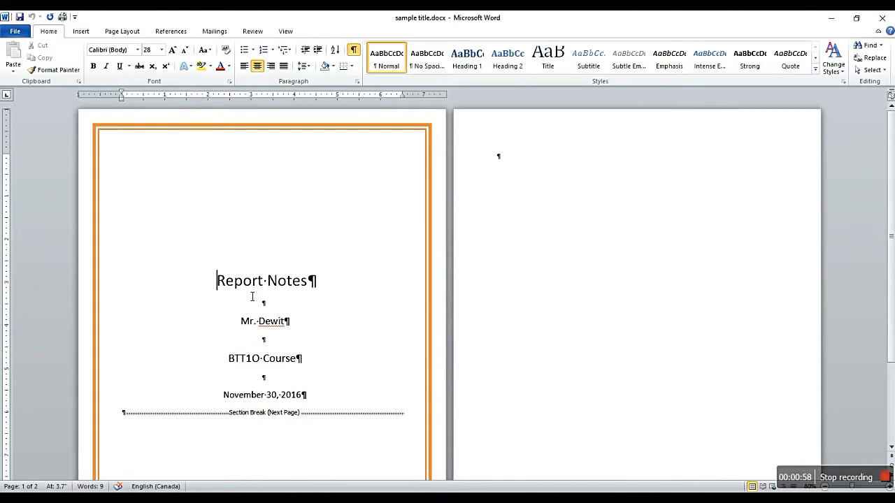
left_click(370, 498)
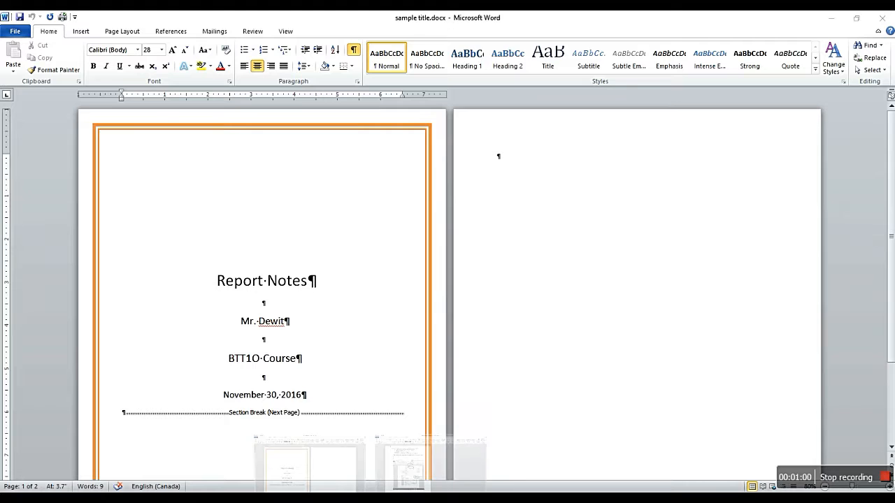
left_click(411, 458)
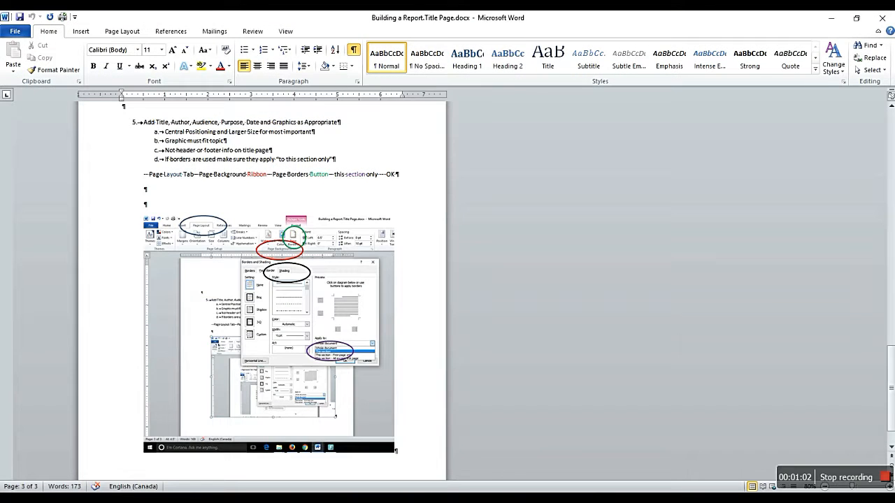
left_click_drag(338, 18, 894, 134)
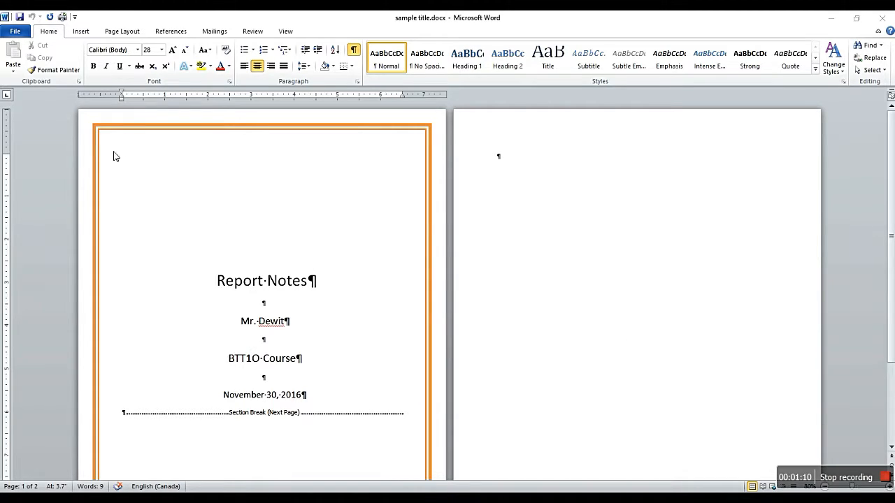
Step: Create a new blank document and add two extra empty paragraphs
left_click(16, 32)
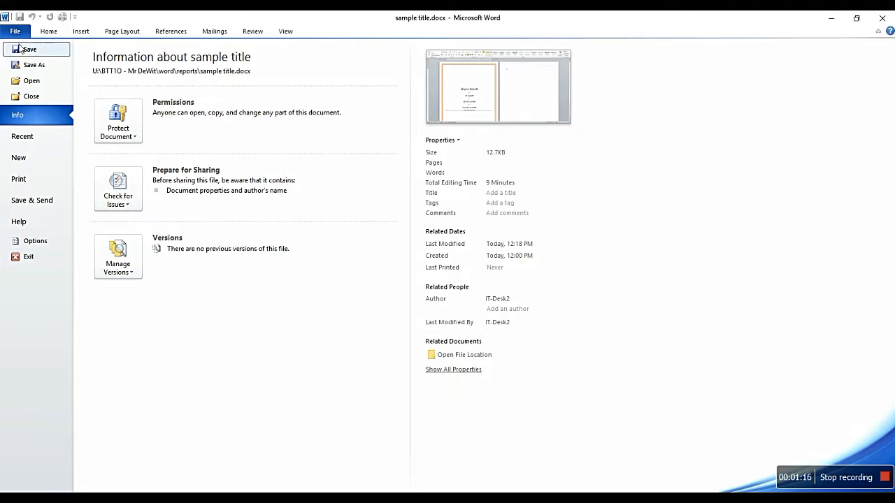
left_click(23, 161)
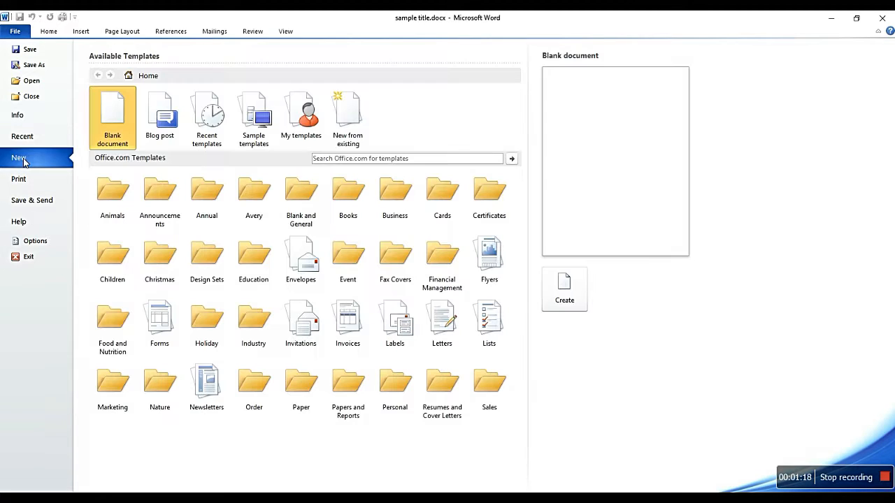
left_click(565, 288)
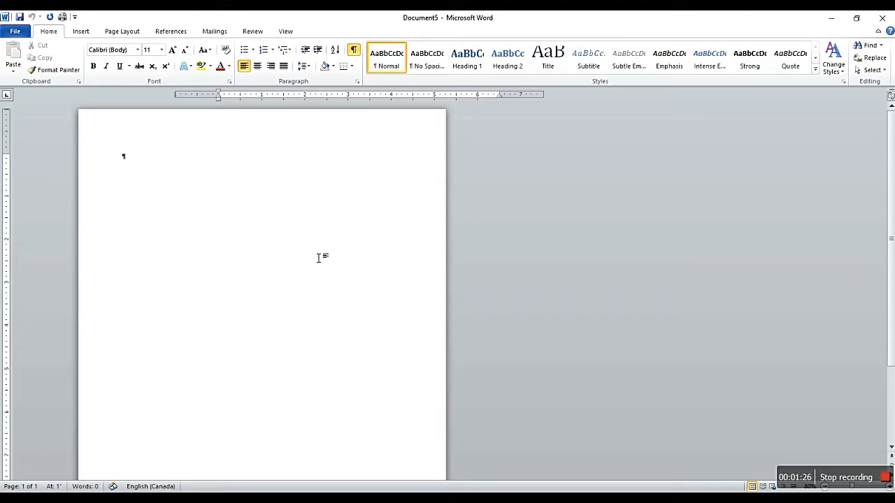
key("Return")
key("Return")
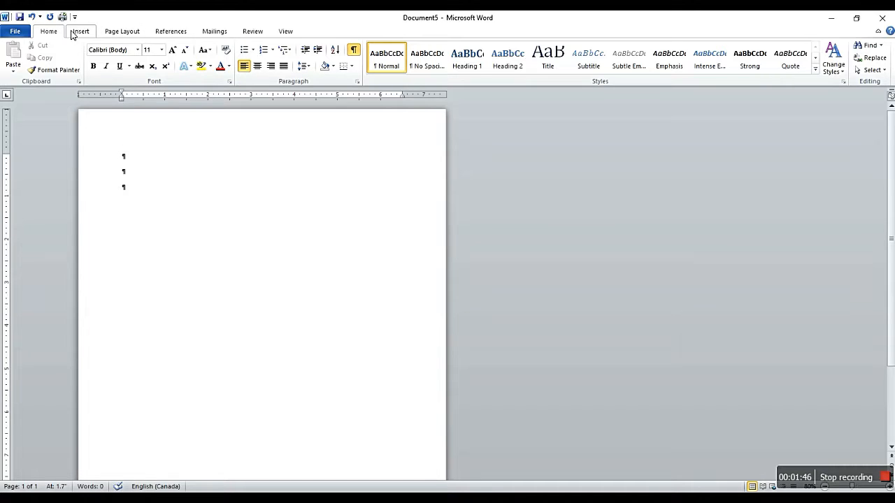
Step: Insert a Next Page section break at the last empty paragraph
left_click(122, 32)
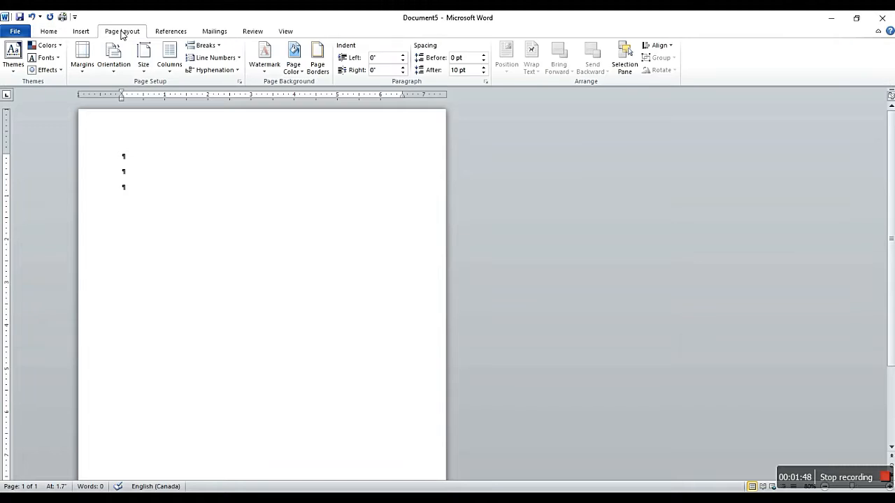
left_click(220, 47)
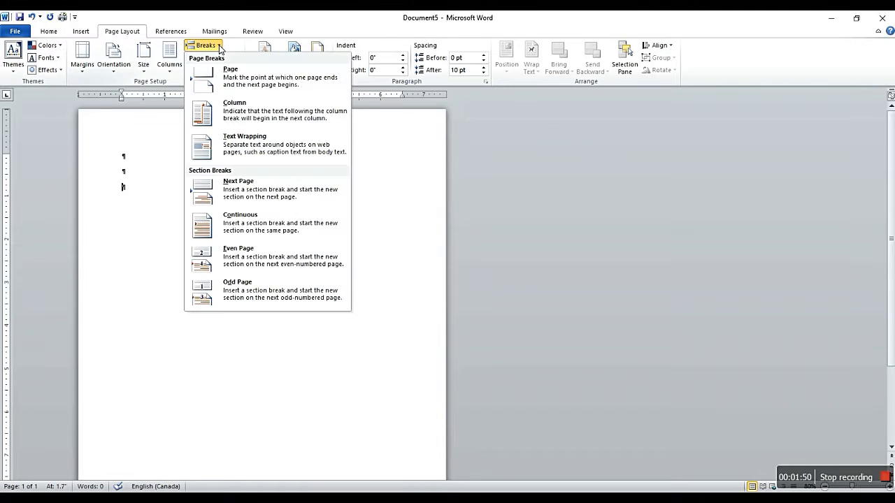
left_click(241, 191)
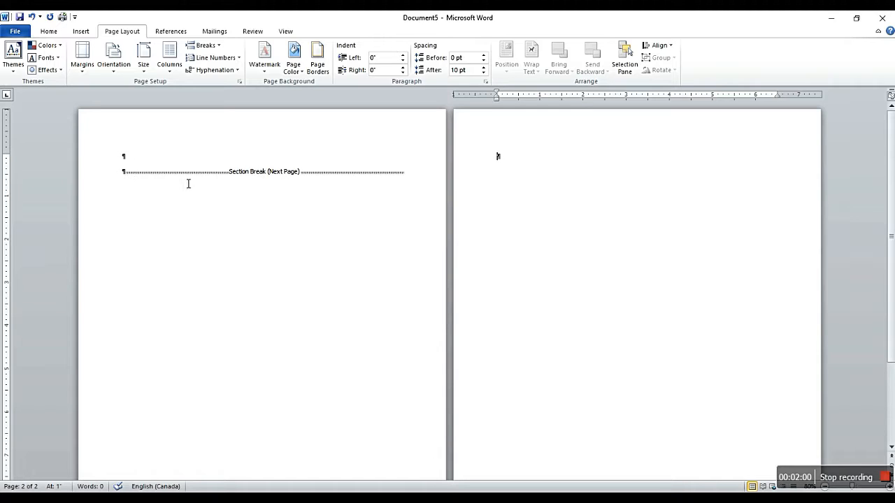
Step: Set the first section's vertical page alignment to Center in the page setup, applied to this section
left_click(128, 177)
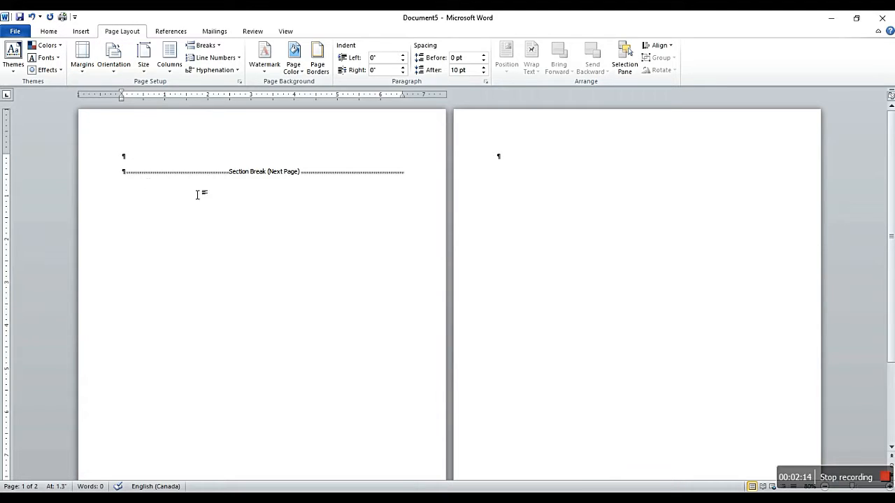
left_click(240, 83)
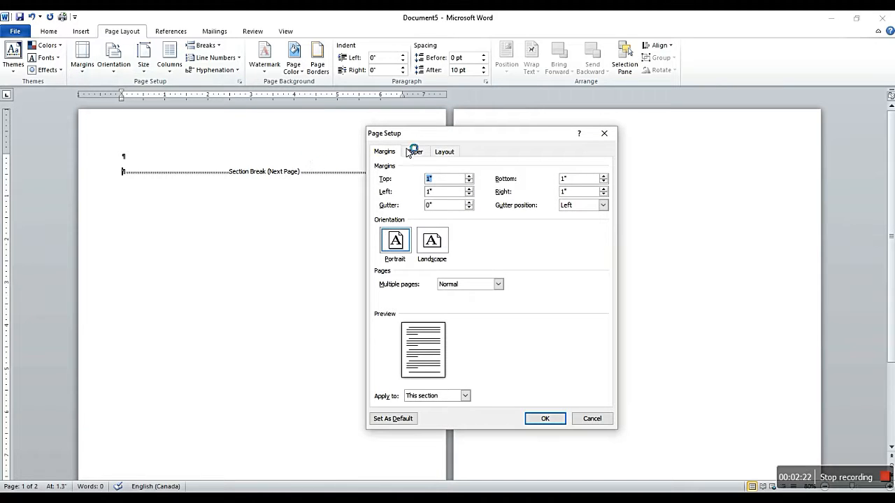
left_click(446, 152)
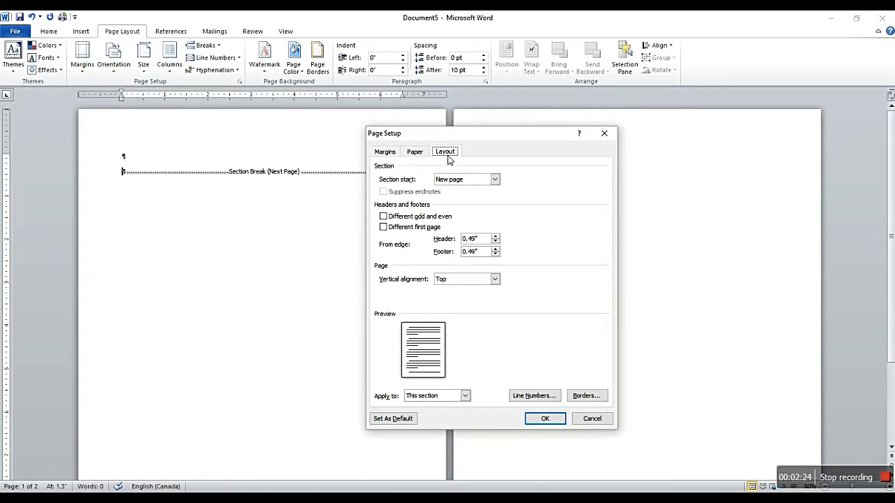
left_click(496, 280)
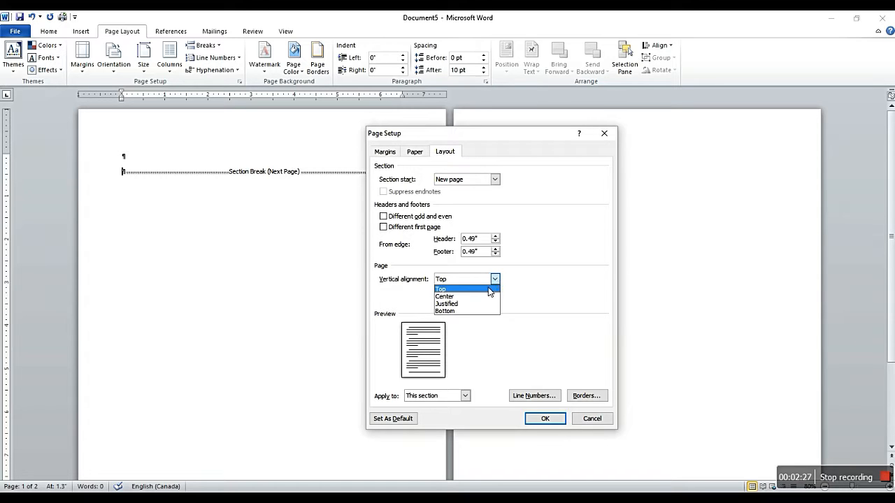
left_click(463, 297)
left_click(547, 419)
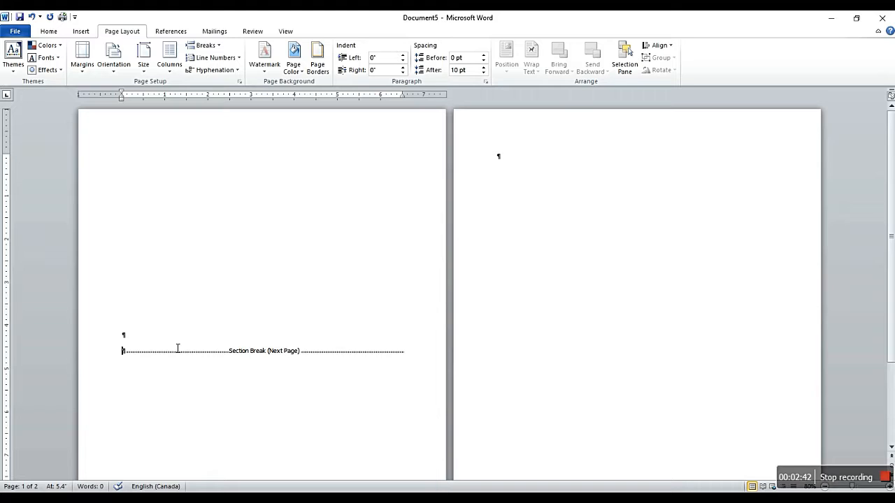
Step: Enter the title "Report Notes" on the section break line of the first page, followed by an empty line
type("Repr")
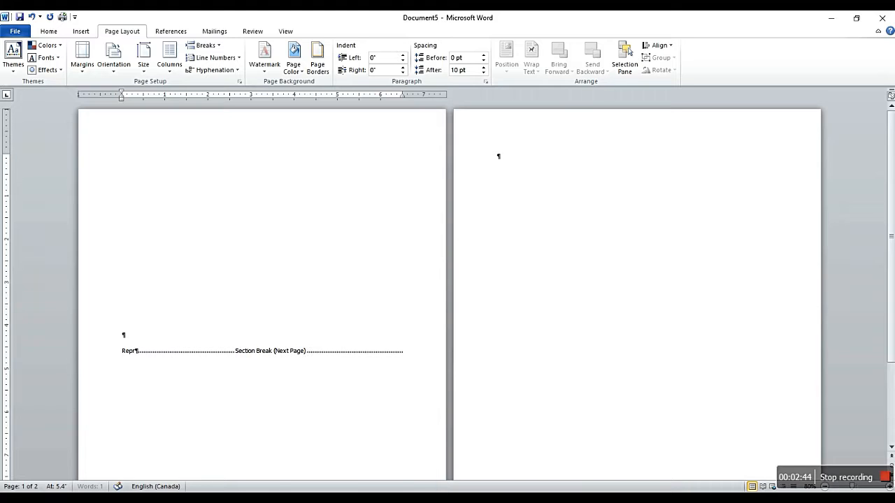
key("BackSpace")
type("ort Notes")
key("Return")
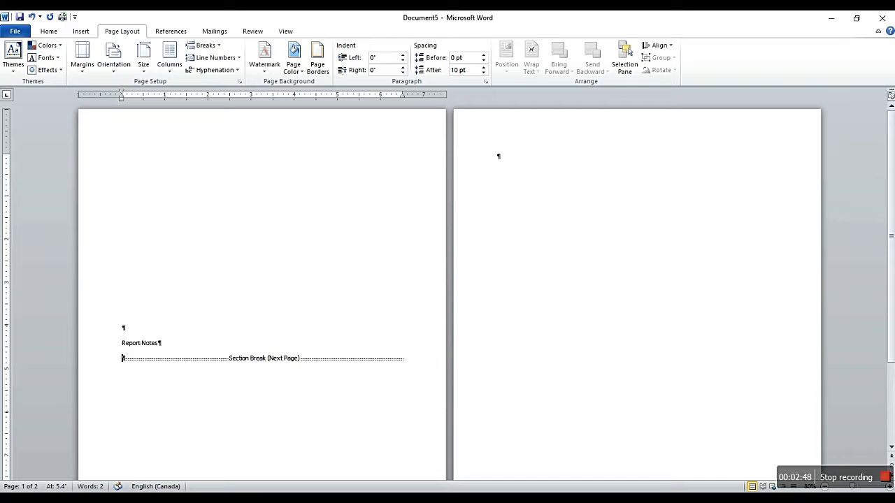
key("Return")
Step: Add the author's name and "Computer Class" below the title, each followed by an empty line
type("M")
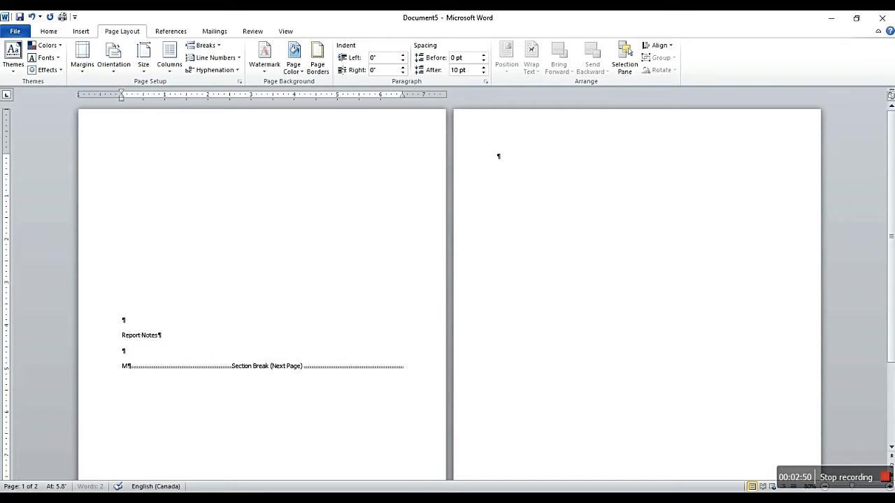
type("r. DeWit")
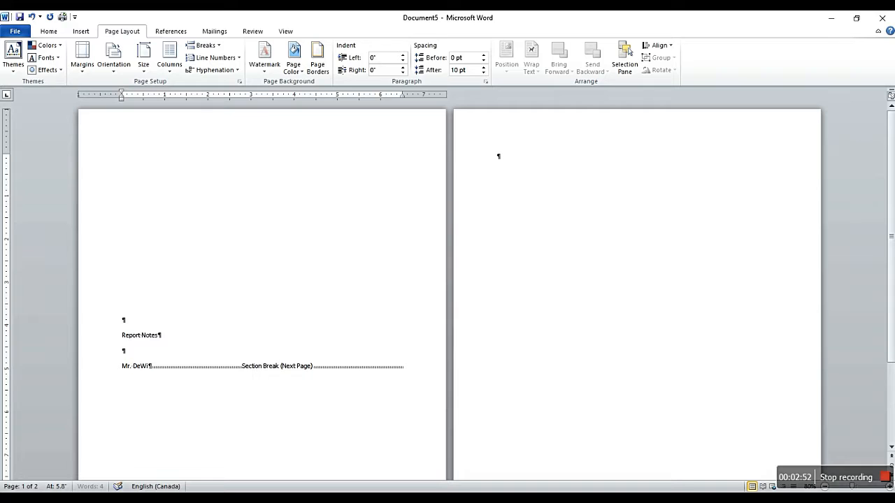
key("Return")
key("Return")
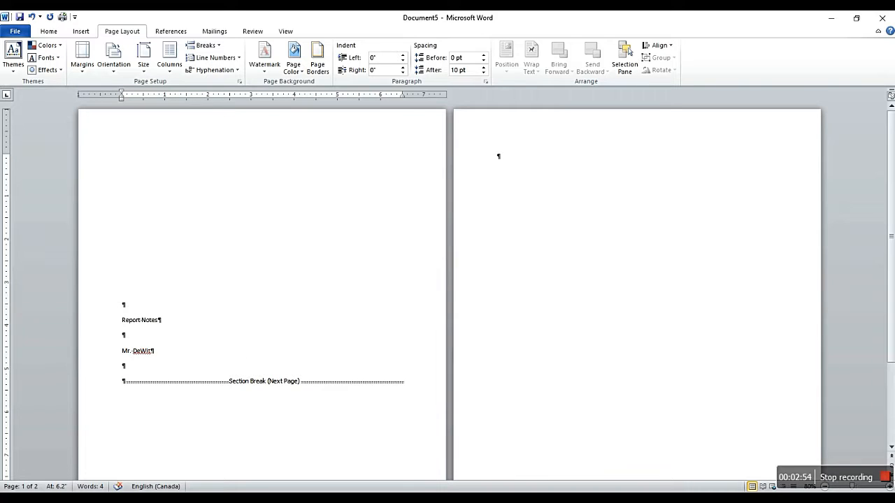
type("Computer")
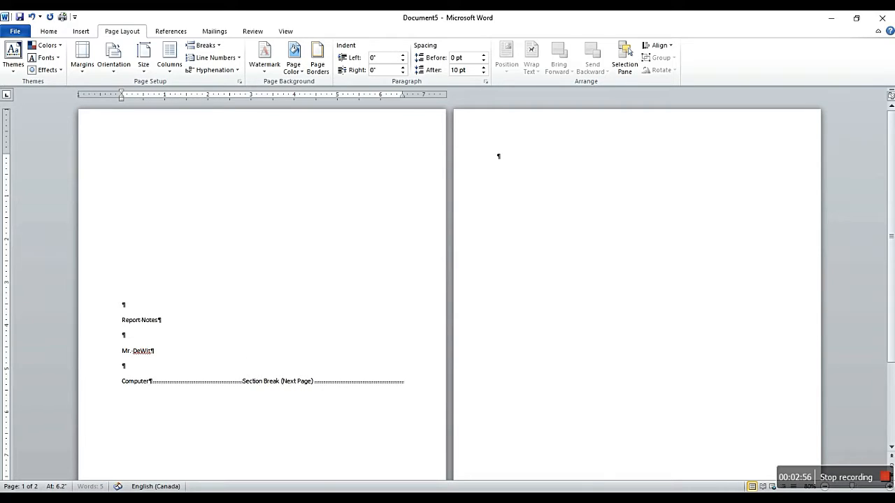
type(" Class")
key("Return")
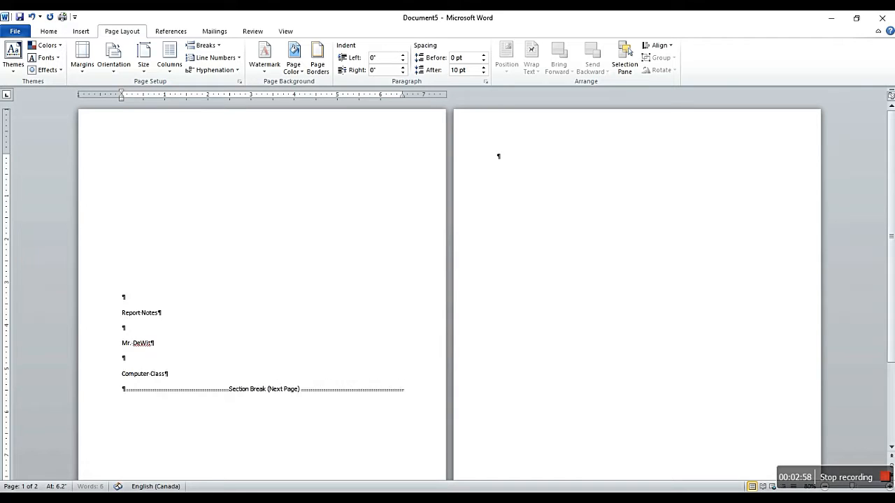
key("Return")
Step: Enter the date "November 16, 2016" as the last line of the title page
type("Nove")
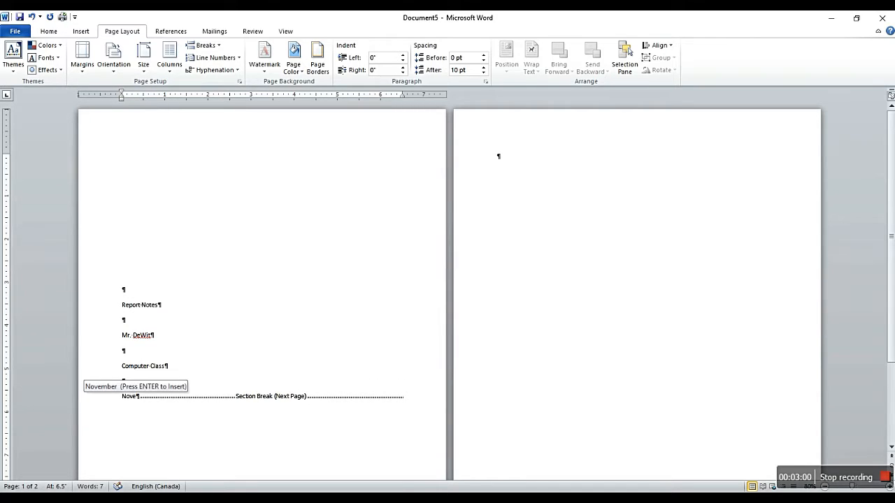
type("nmb")
key("BackSpace")
key("BackSpace")
key("BackSpace")
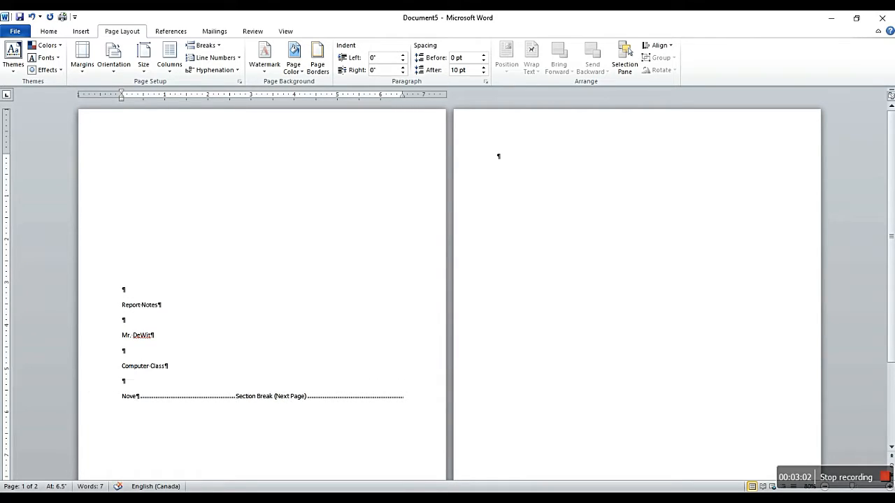
type("m")
key("Return")
type("16,")
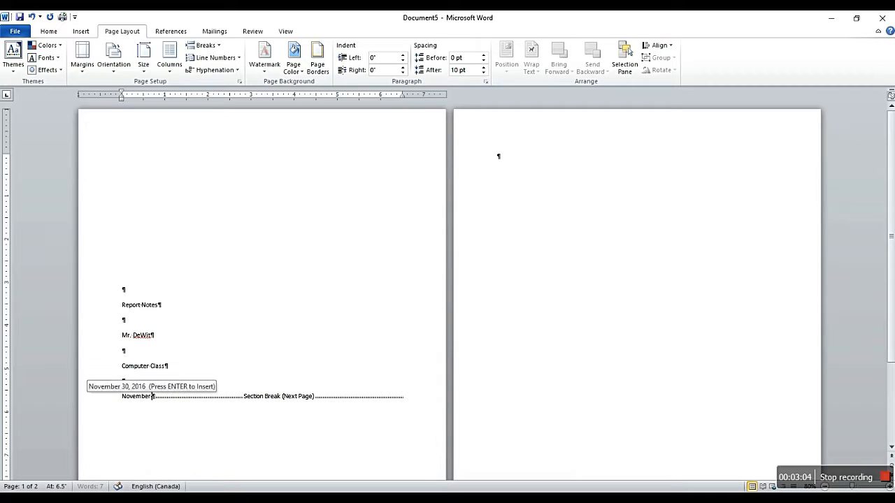
type(" 201`6")
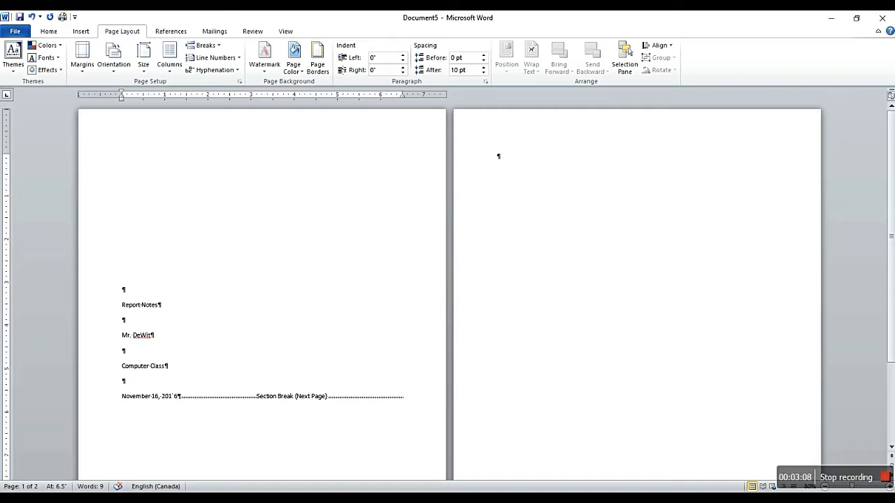
key("BackSpace")
key("BackSpace")
type("6")
Step: Set the font size of the title "Report Notes" to 36 and of the author's name line to 20
left_click(121, 306)
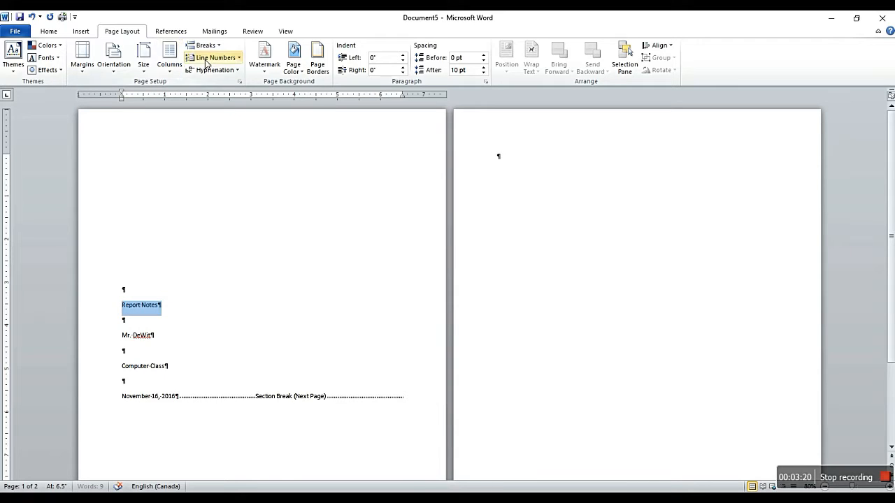
left_click(48, 32)
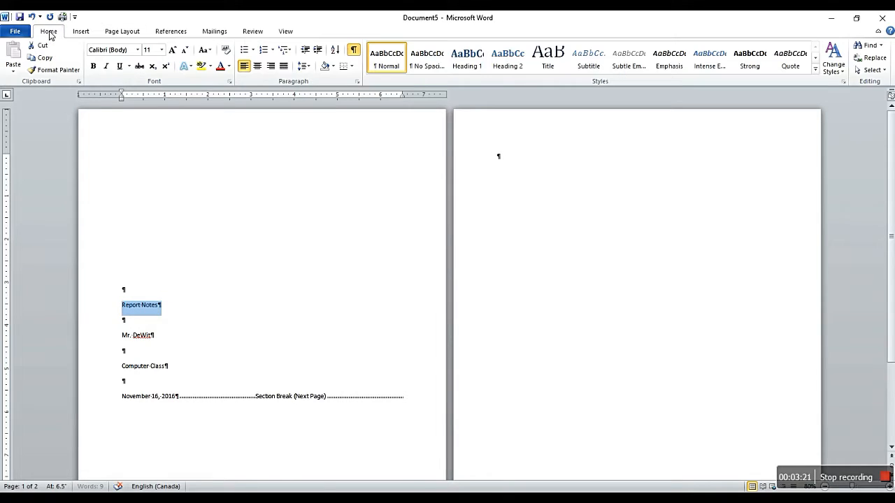
left_click(161, 50)
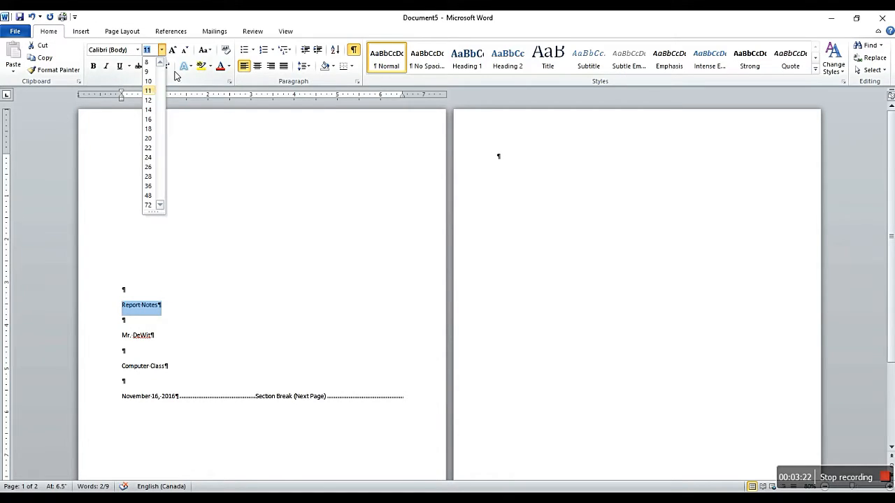
left_click(148, 186)
left_click(123, 349)
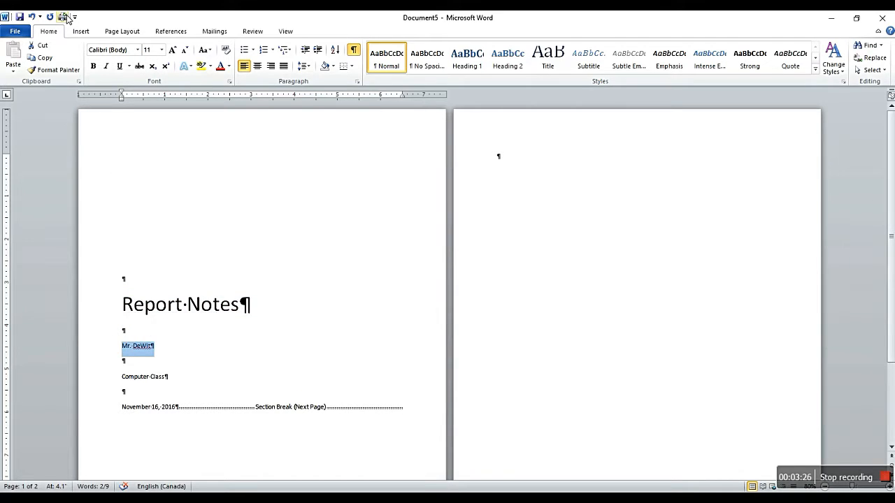
left_click(160, 49)
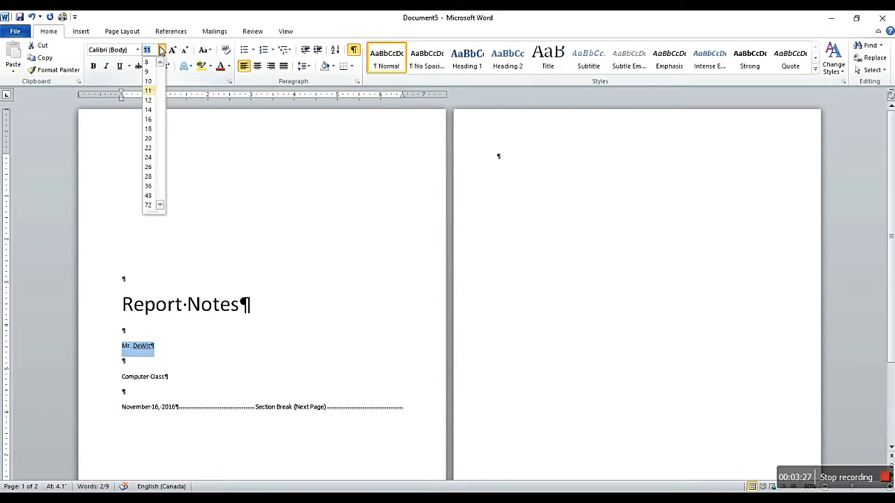
left_click(150, 138)
Step: Set the font size of the "Computer Class" line to 24 and of the date line to 14
left_click(124, 373)
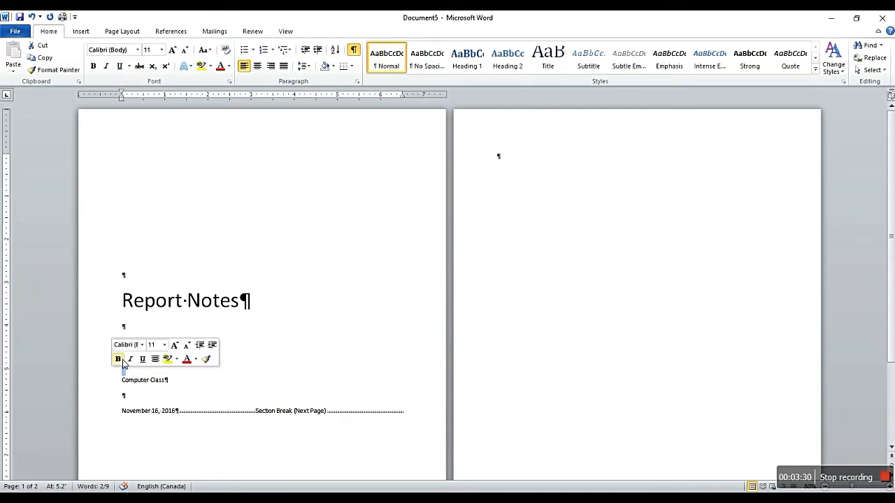
left_click(161, 50)
left_click(149, 158)
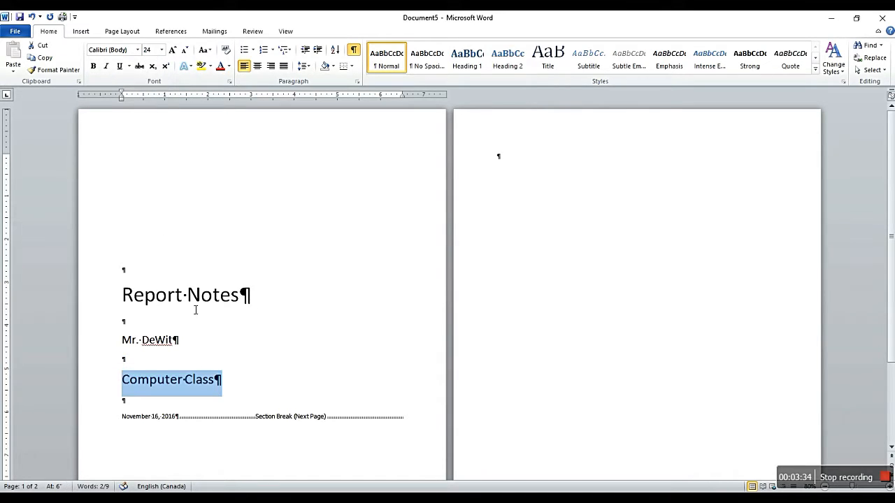
scroll(115, 391, "down", 1)
left_click(112, 396)
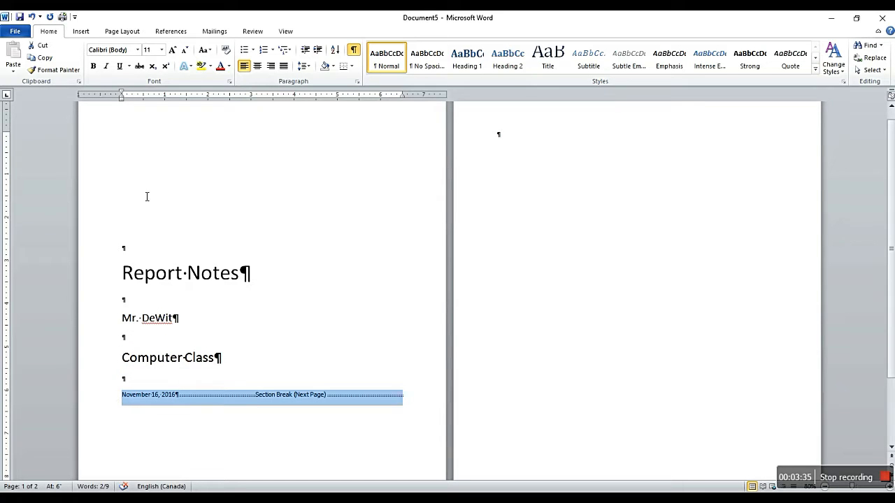
left_click(161, 50)
left_click(148, 110)
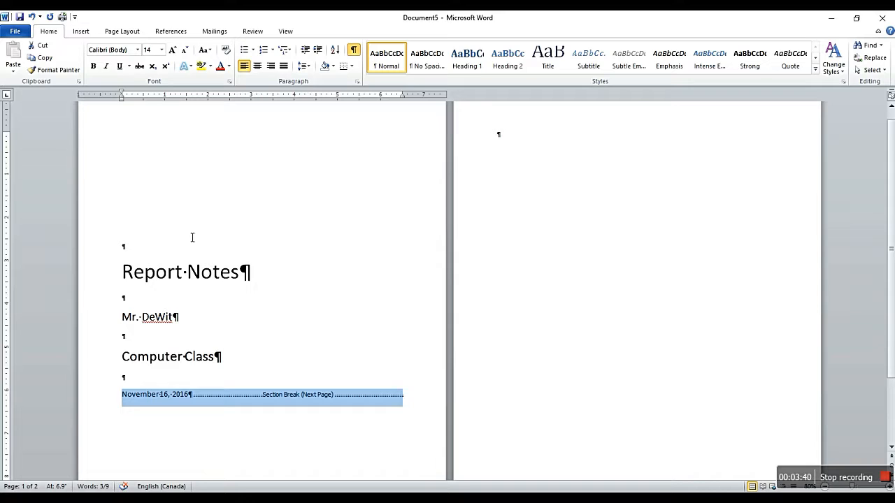
Step: Centre all lines of the title page horizontally, from the empty line above the title through the date
triple_click(129, 271)
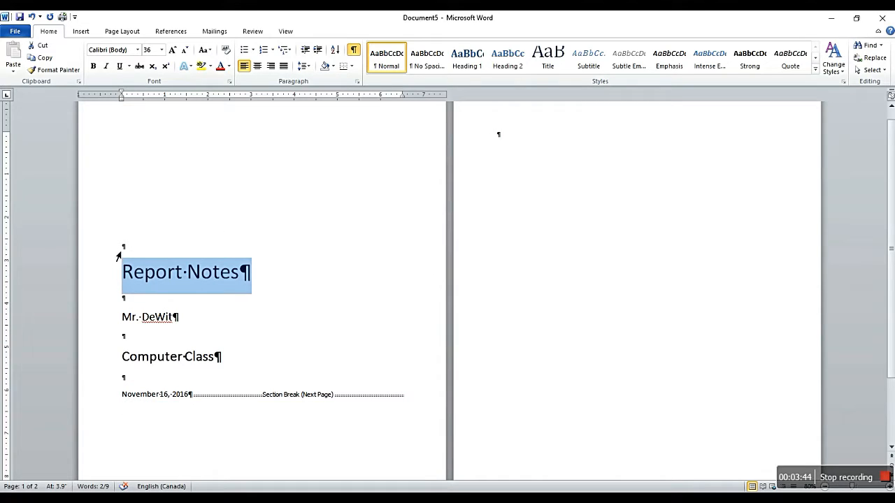
left_click_drag(120, 248, 116, 395)
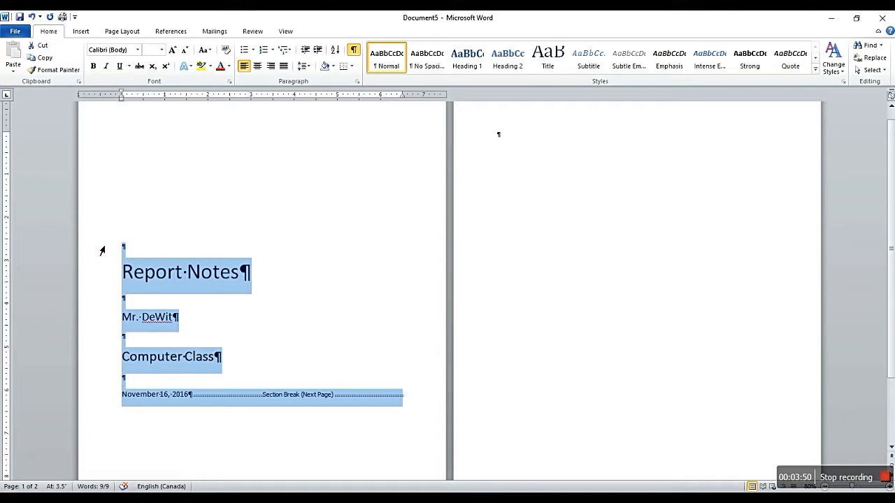
left_click_drag(104, 252, 117, 395)
left_click(258, 66)
scroll(303, 329, "down", 1)
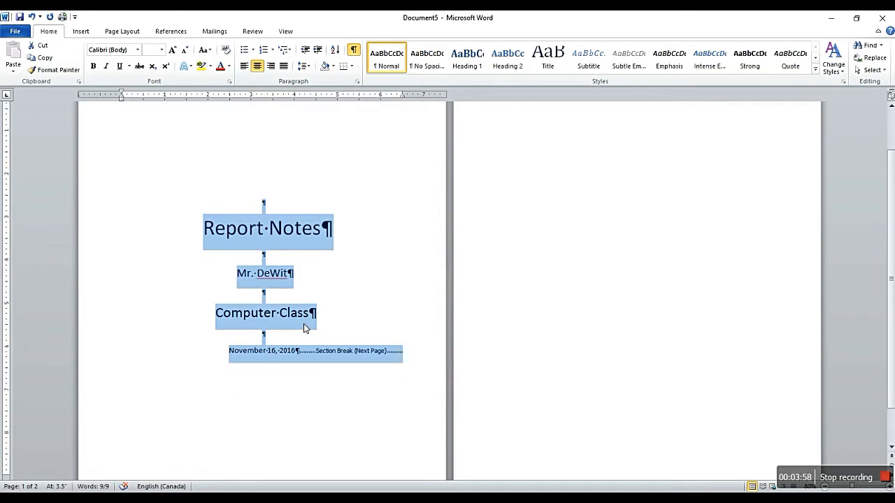
left_click(297, 352)
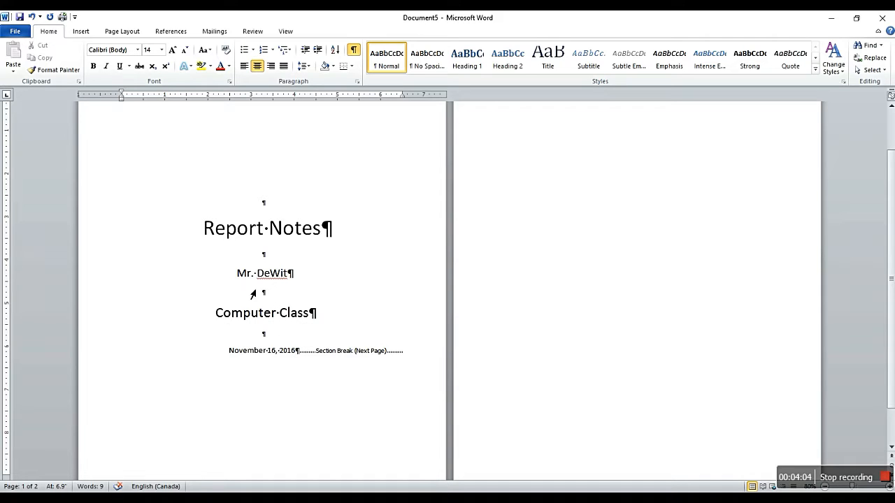
Step: Start a page border for the title page with the Box setting, applied to this section
left_click(123, 33)
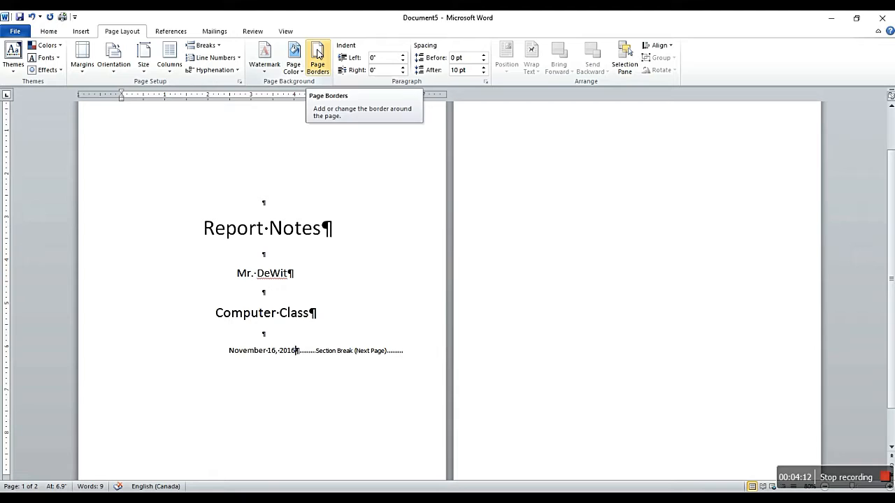
left_click(317, 54)
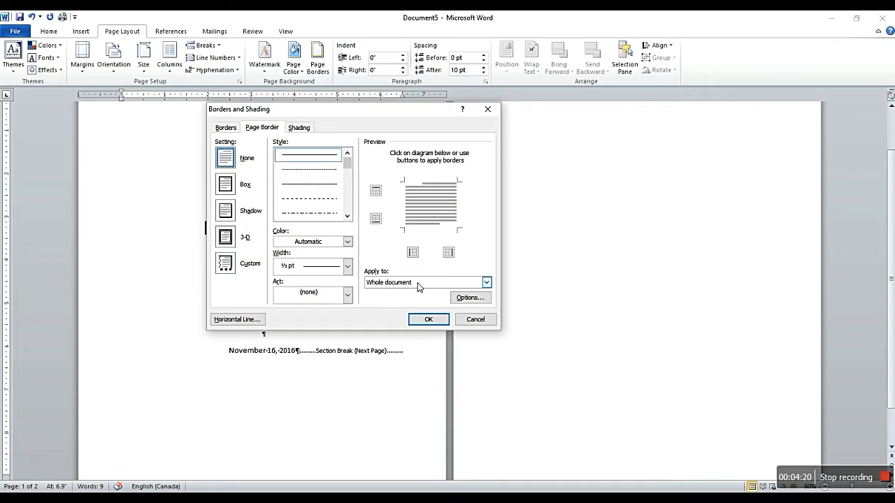
left_click(485, 282)
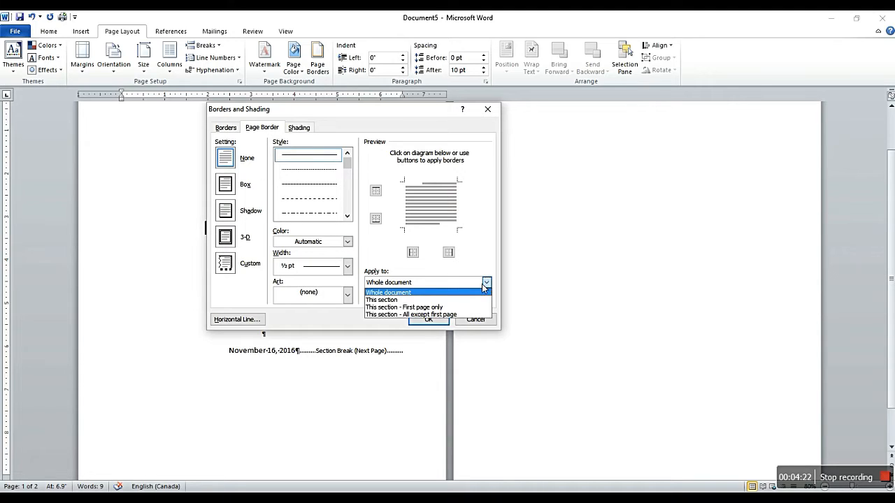
left_click(407, 301)
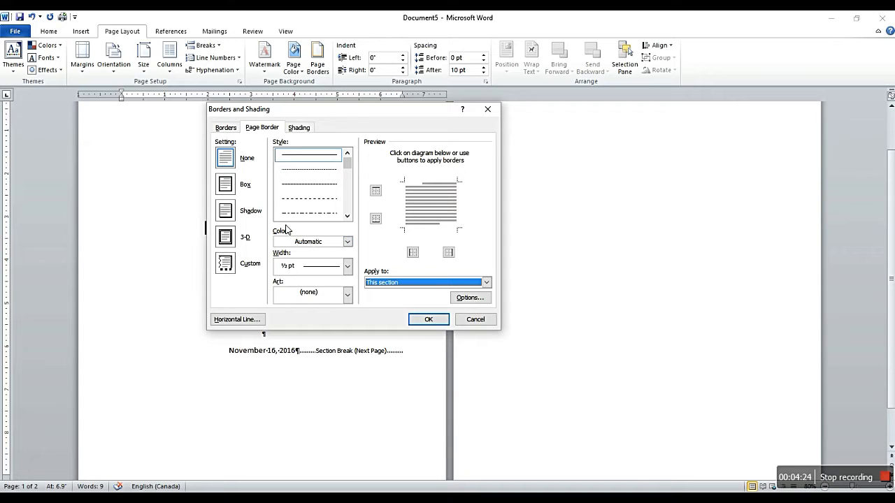
left_click(229, 184)
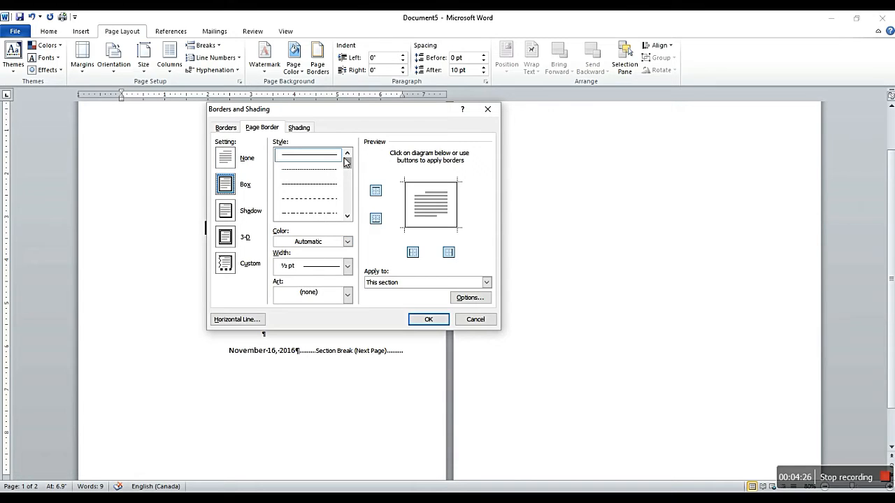
Step: Give the page border a thin-thick-thin triple-line style in orange with a width of 4 ½ pt and apply it
left_click(347, 217)
left_click(347, 217)
left_click(347, 218)
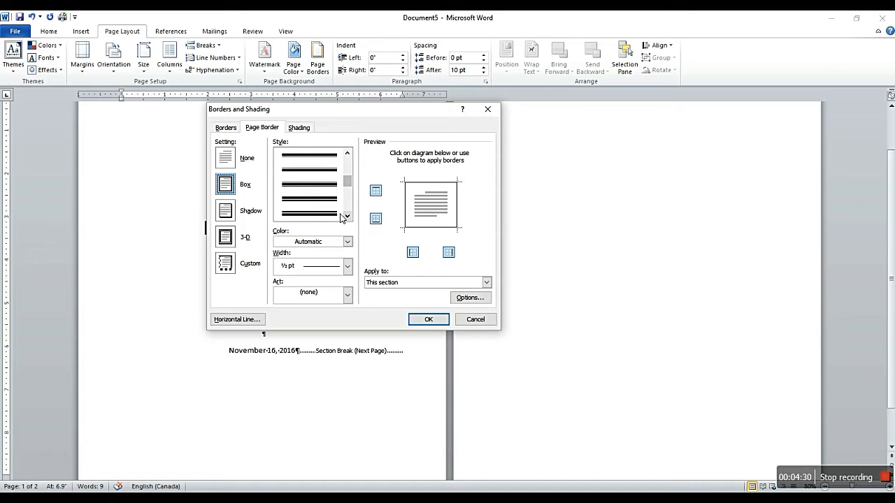
left_click(348, 218)
left_click(333, 213)
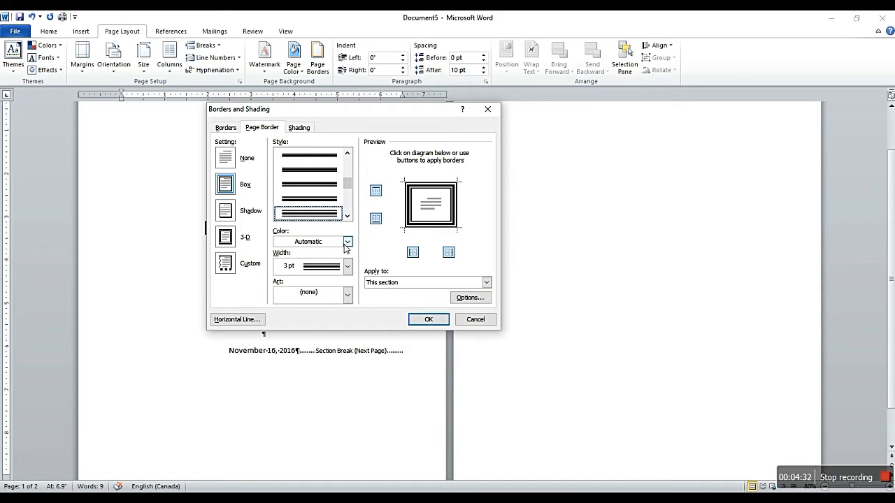
left_click(347, 242)
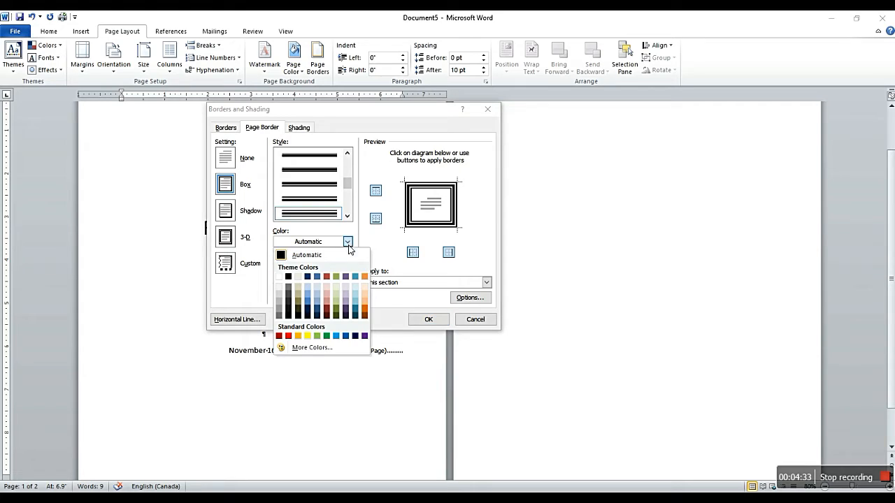
left_click(365, 282)
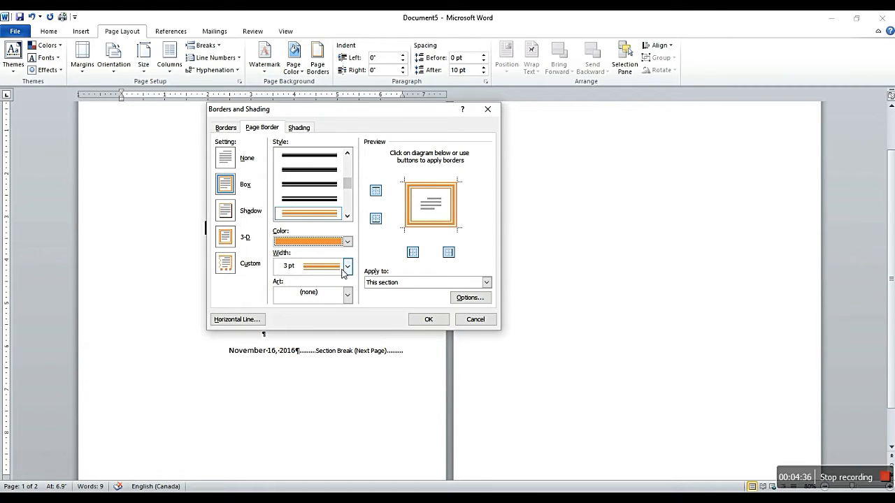
left_click(347, 268)
left_click(307, 386)
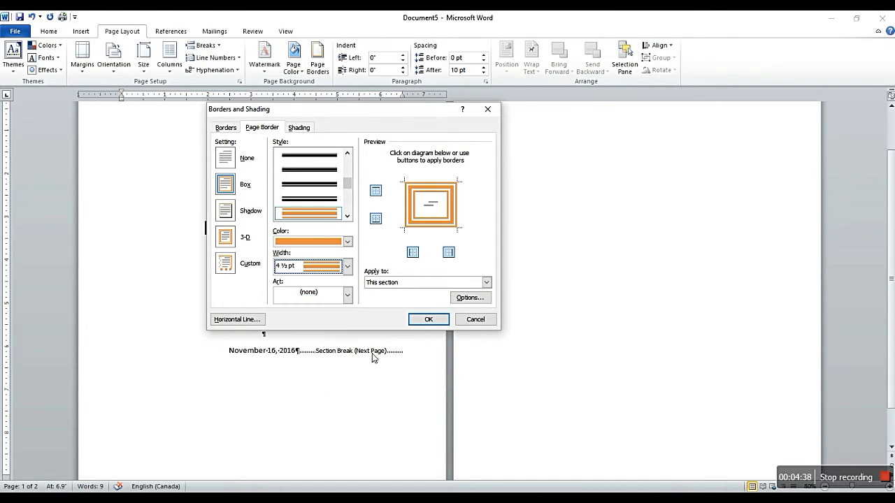
left_click(429, 319)
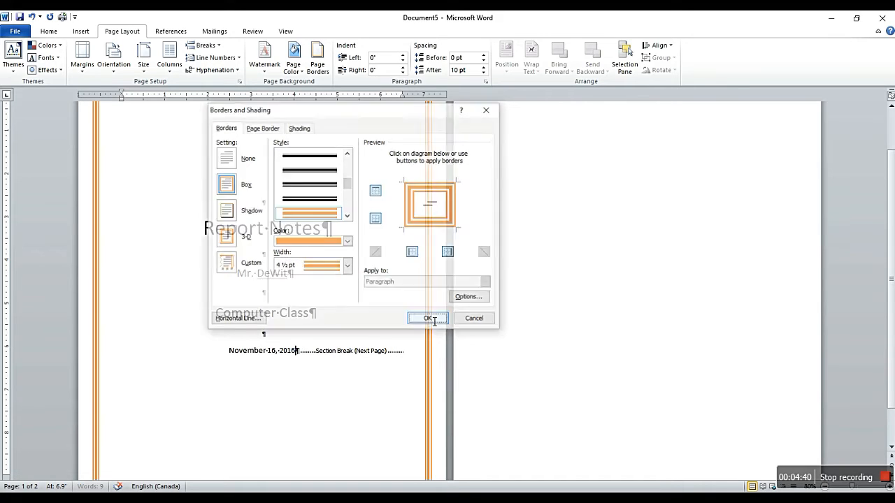
scroll(317, 392, "down", 1)
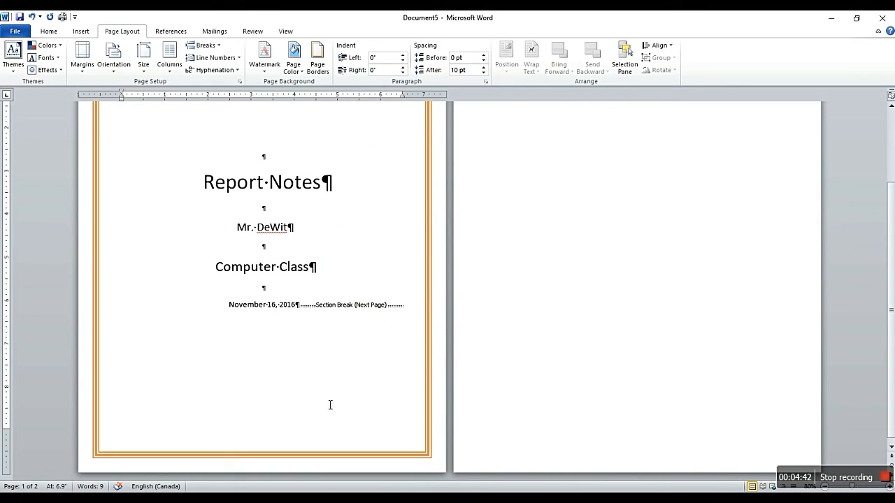
scroll(369, 361, "up", 2)
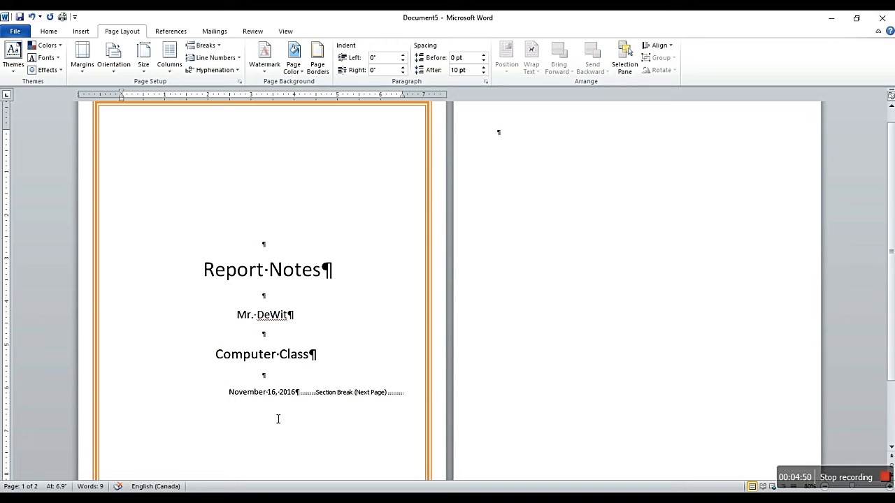
scroll(290, 383, "down", 1)
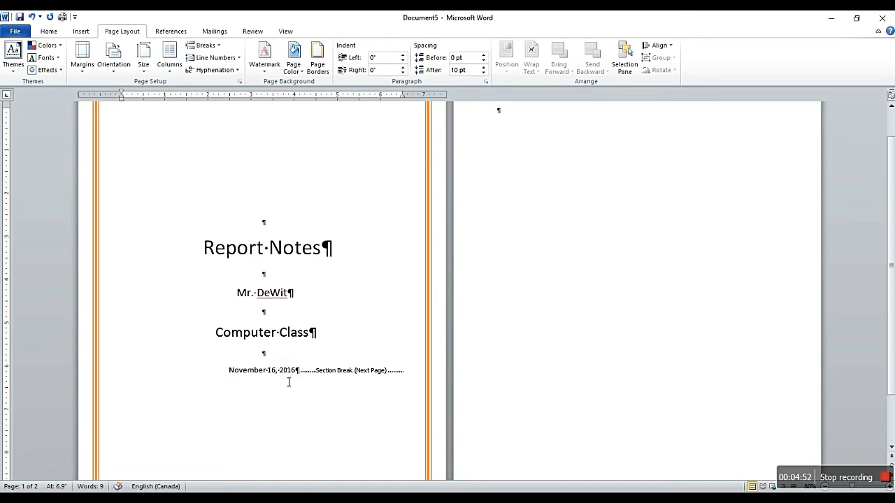